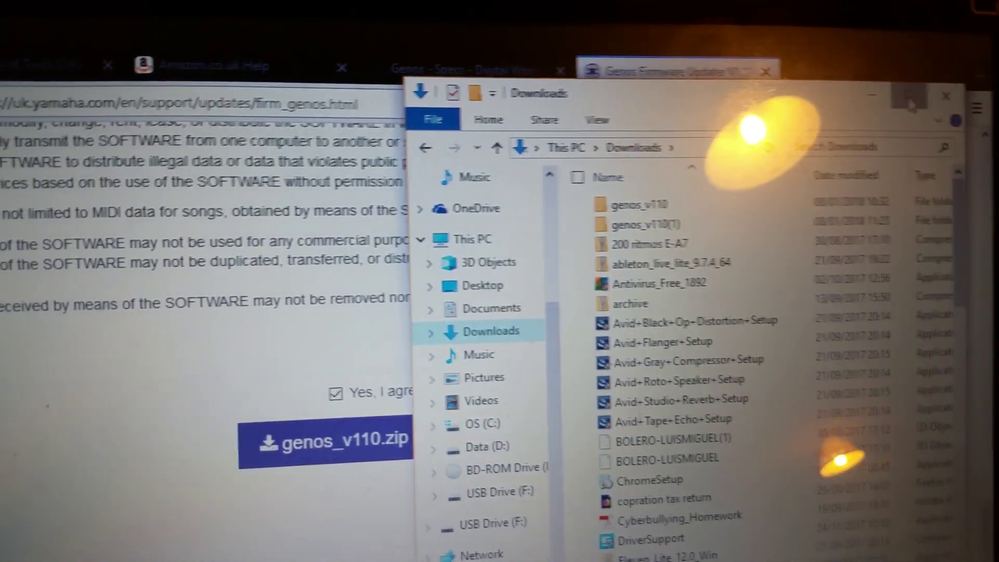
# - Maximize the Downloads Explorer window and open the genos_v110 folder
pyautogui.click(855, 106)
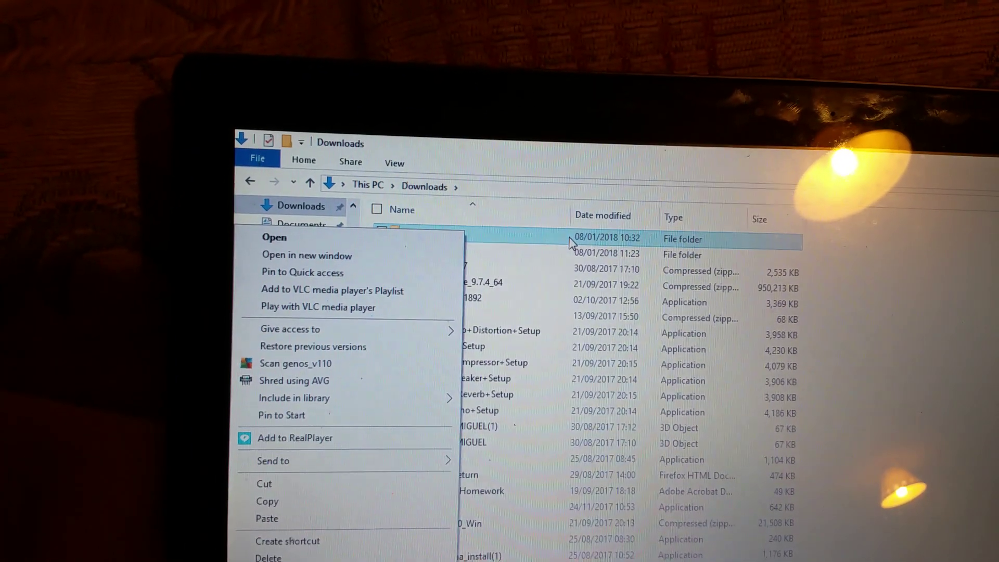
pyautogui.click(563, 245)
# - Enter genos_v110 and bring up the context menu for GENOSSETUP.PRG
pyautogui.doubleClick(564, 246)
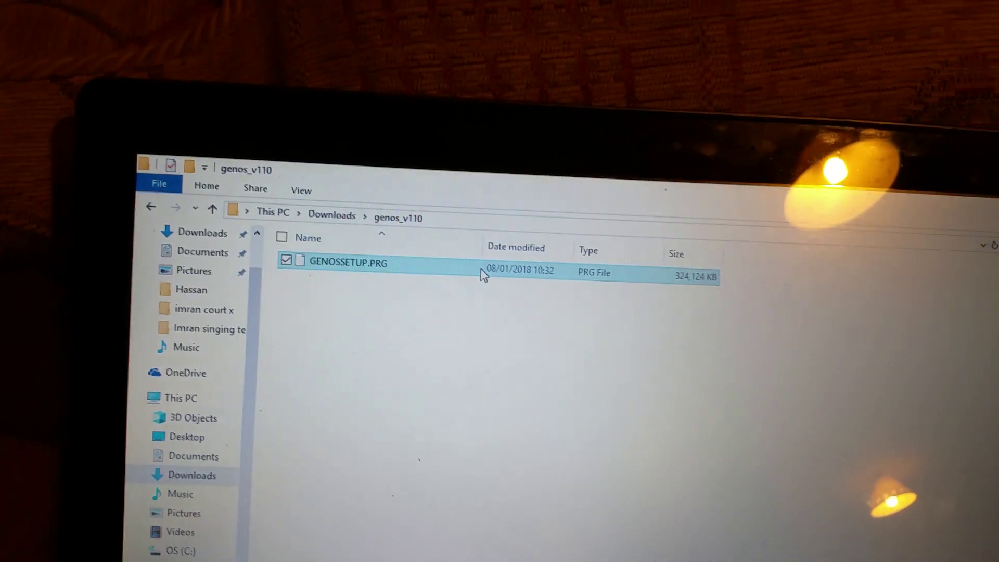
pyautogui.rightClick(513, 268)
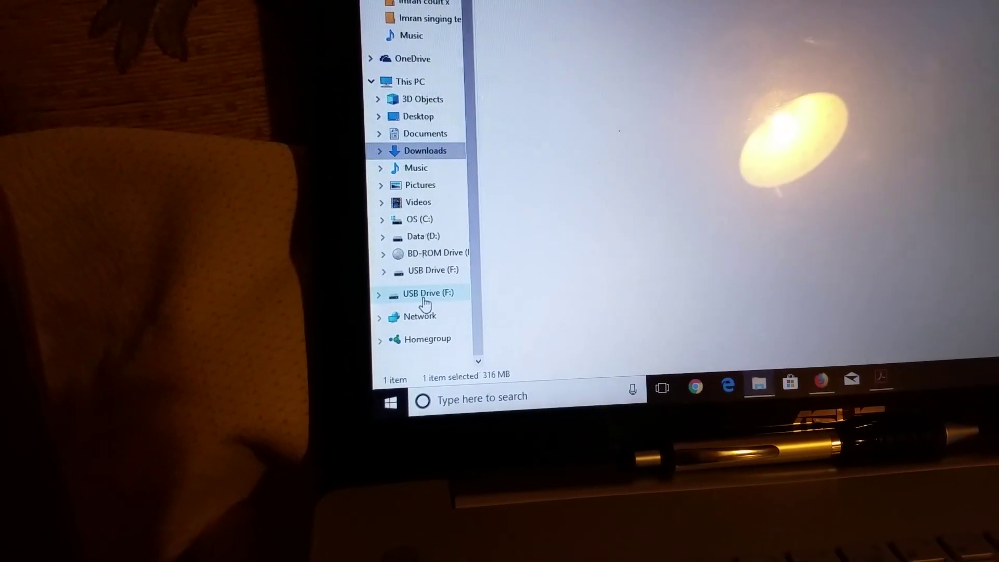
# - Check GENOSSETUP.PRG on USB Drive (F:), eject the drive, and return to the Firefox download page
pyautogui.click(426, 301)
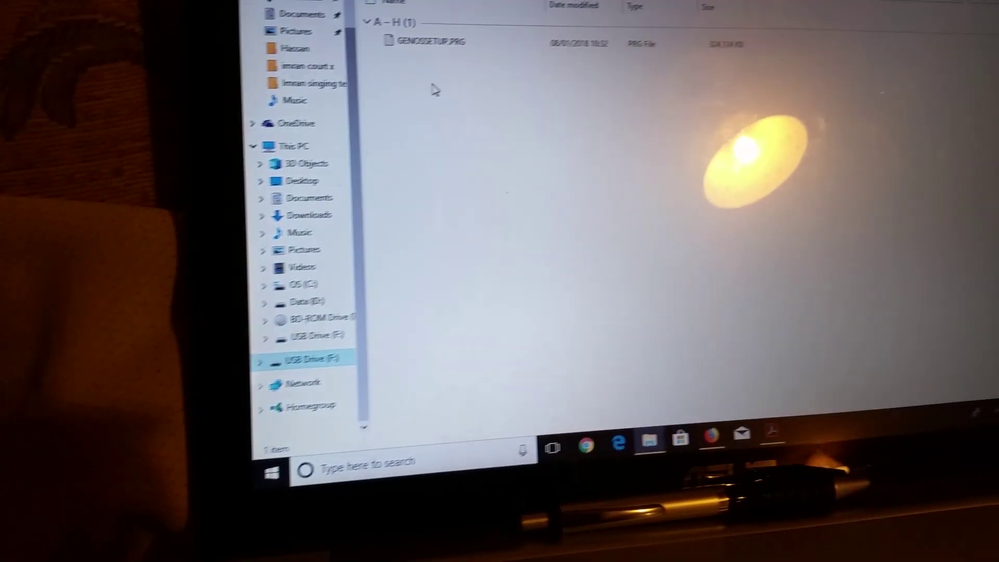
pyautogui.click(499, 80)
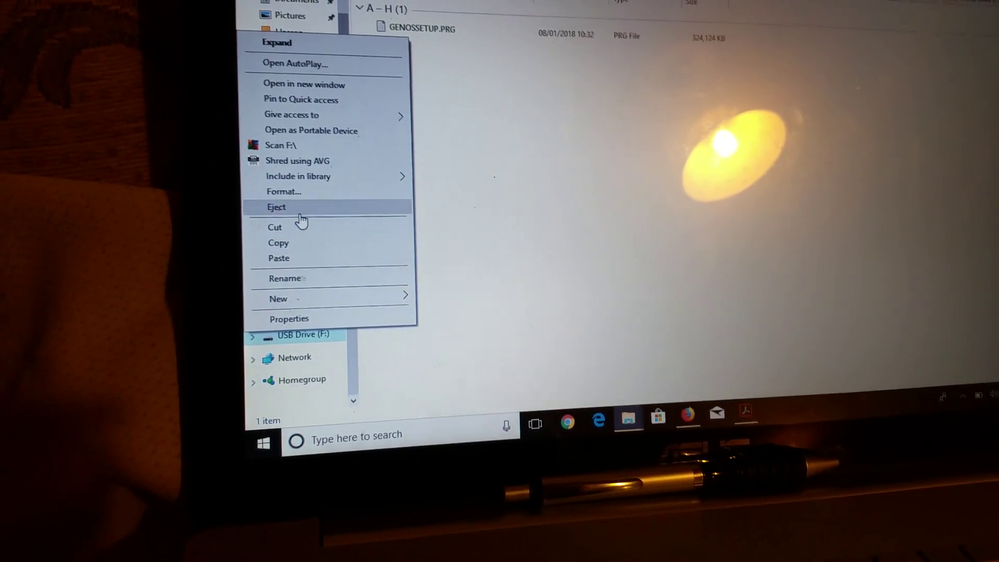
pyautogui.click(302, 205)
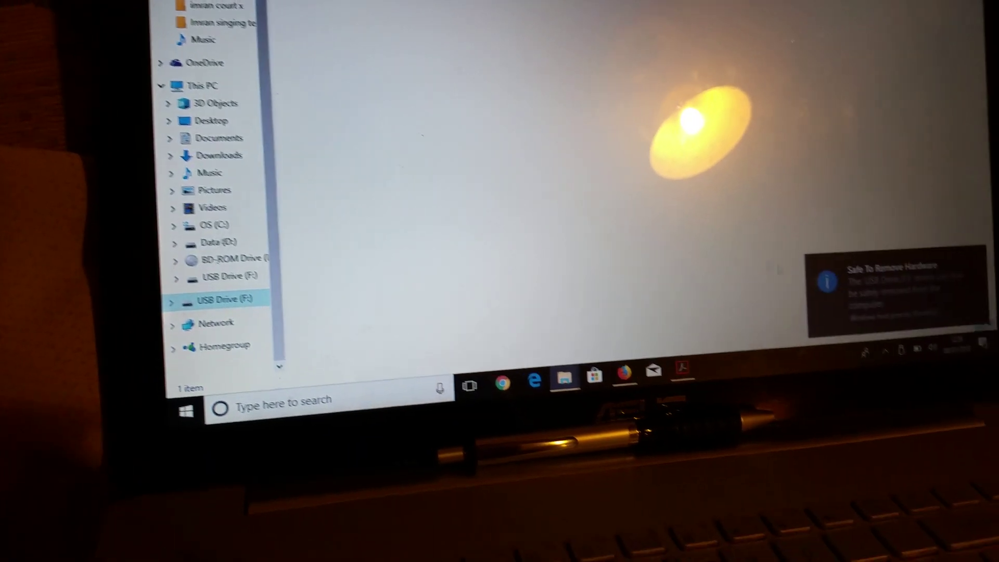
pyautogui.hotkey('alt', 'Tab')
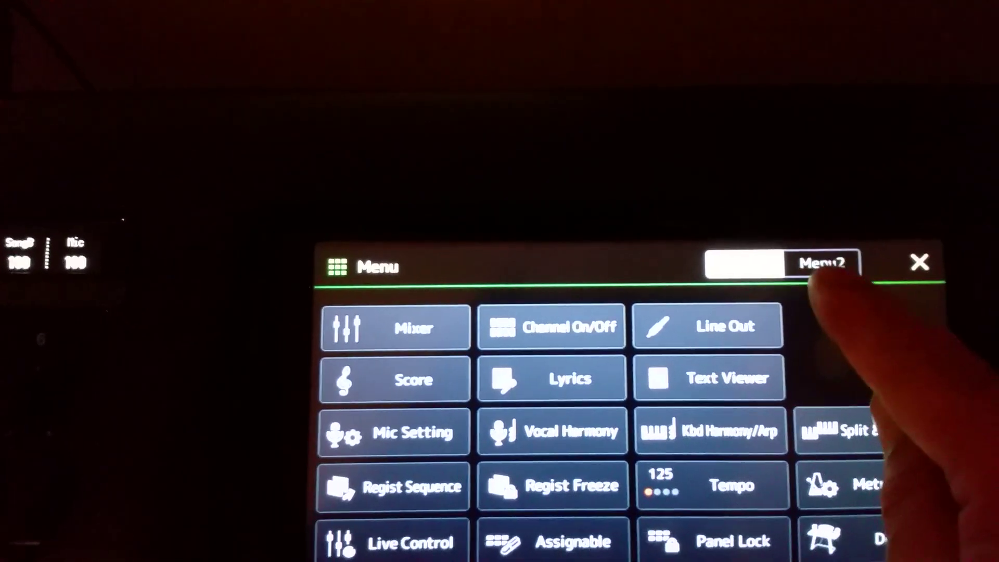
# - Go from Menu2 to Utility's System page listing the firmware version and hardware ID
pyautogui.click(823, 270)
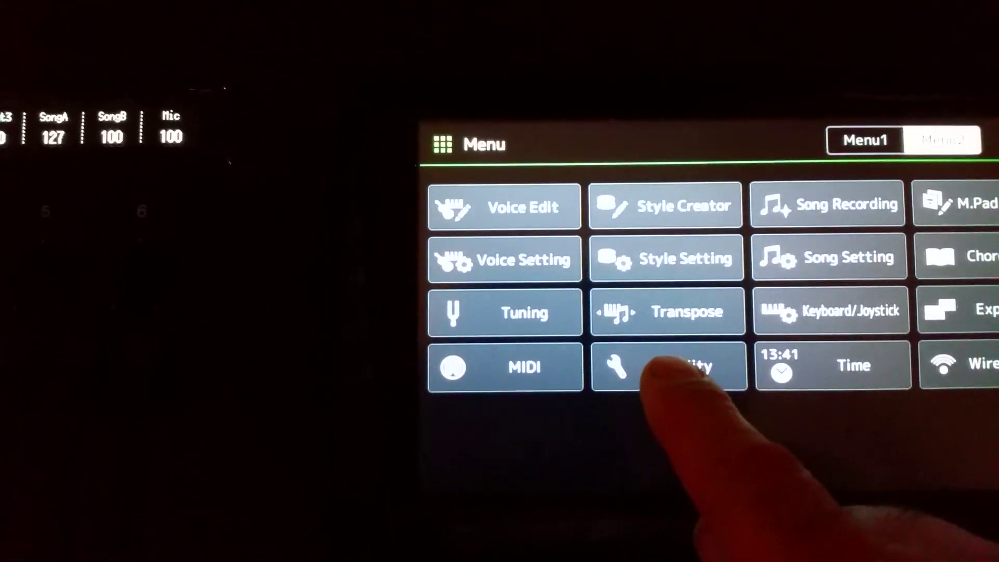
pyautogui.click(656, 354)
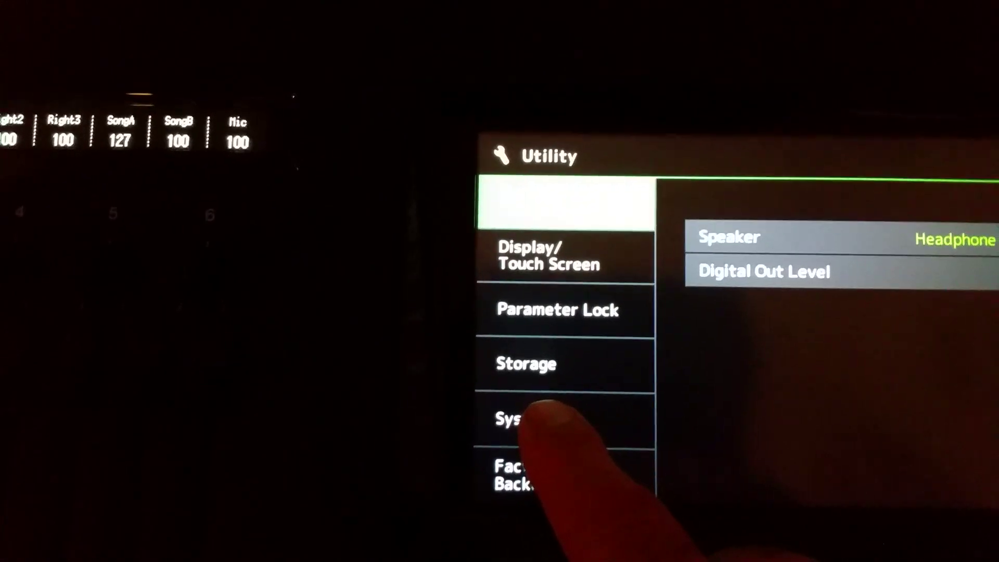
pyautogui.click(543, 414)
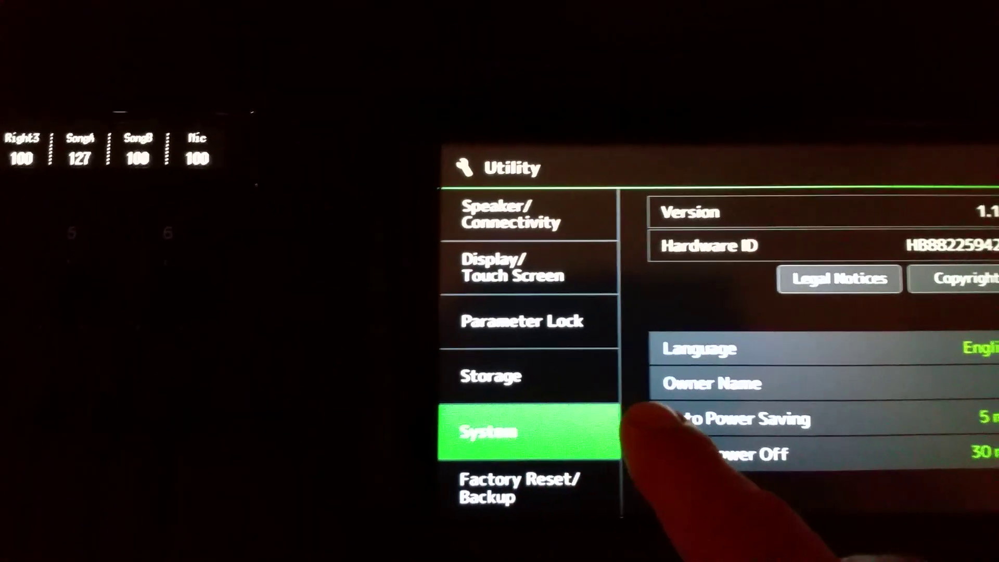